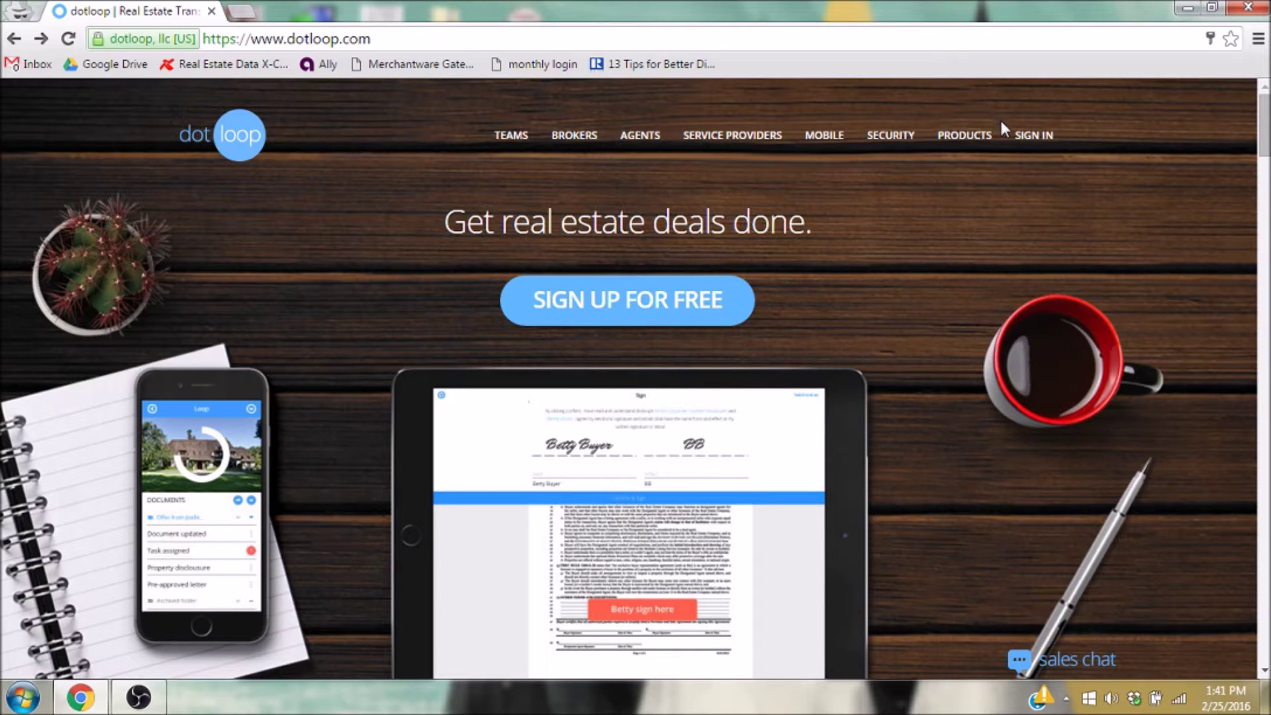
# Sign in to dotloop with the agent's email address and account password.
pyautogui.click(1022, 135)
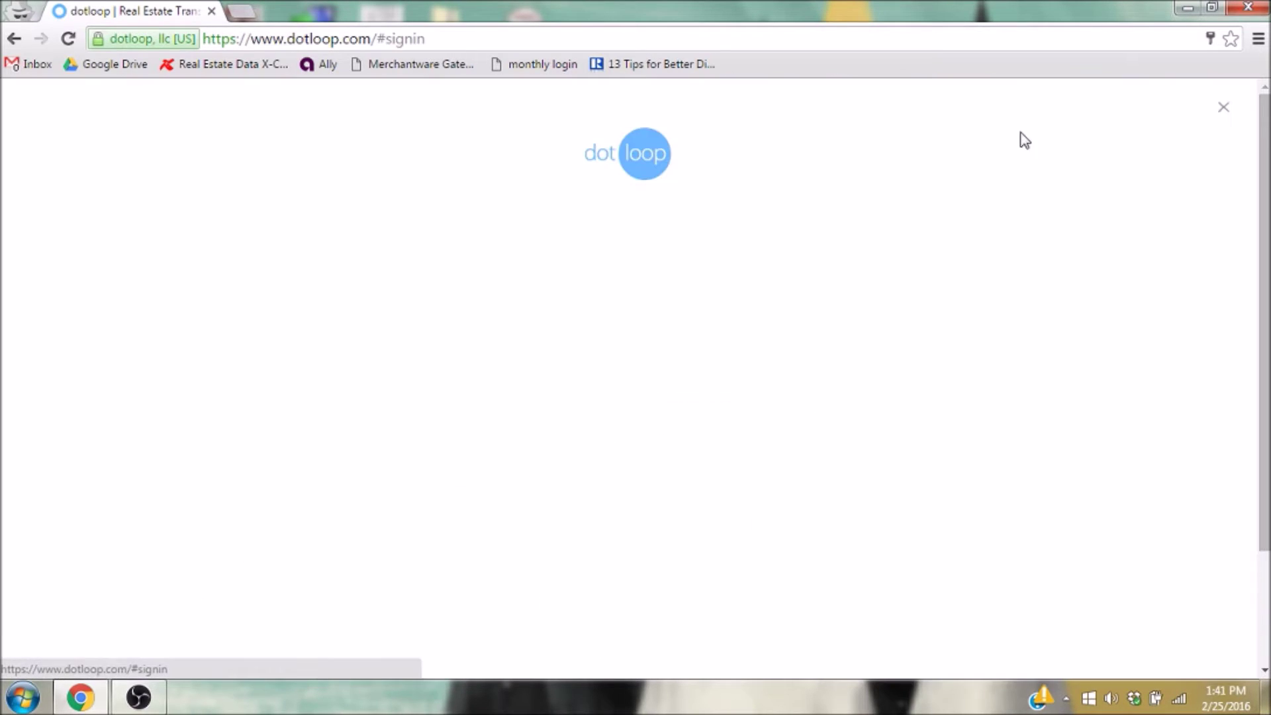
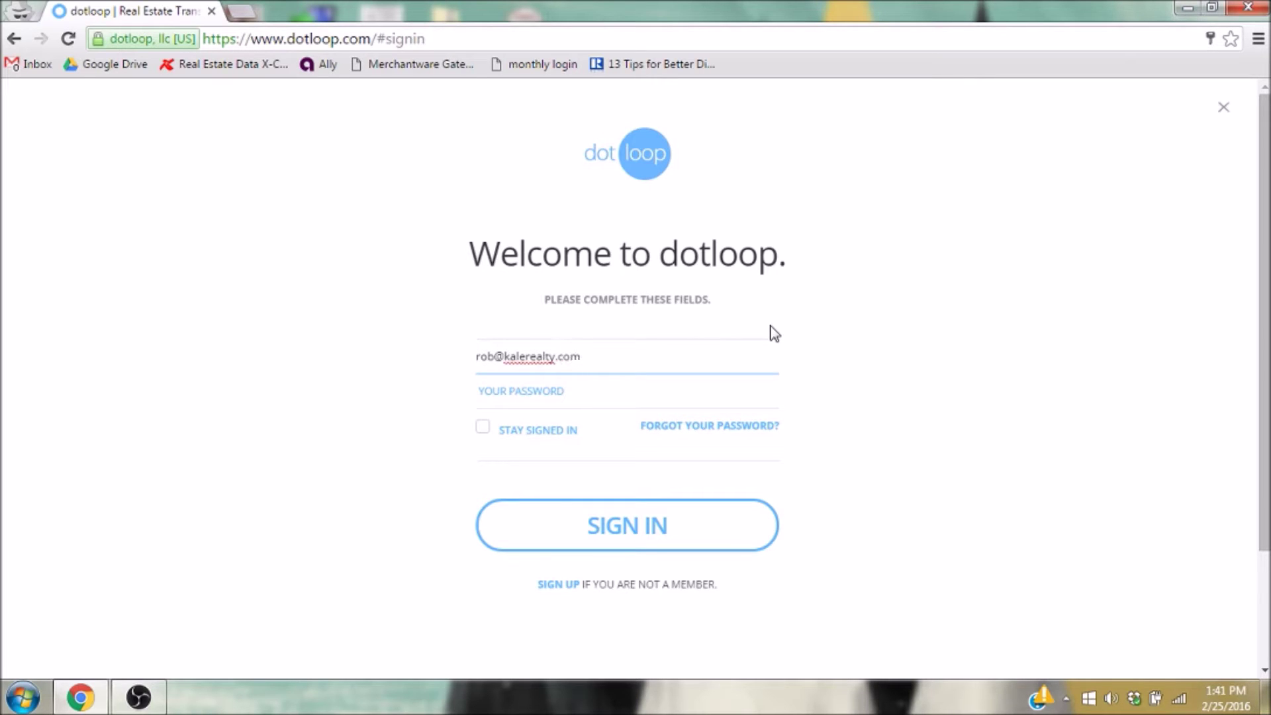
pyautogui.press('Tab')
pyautogui.write('•••••••••••')
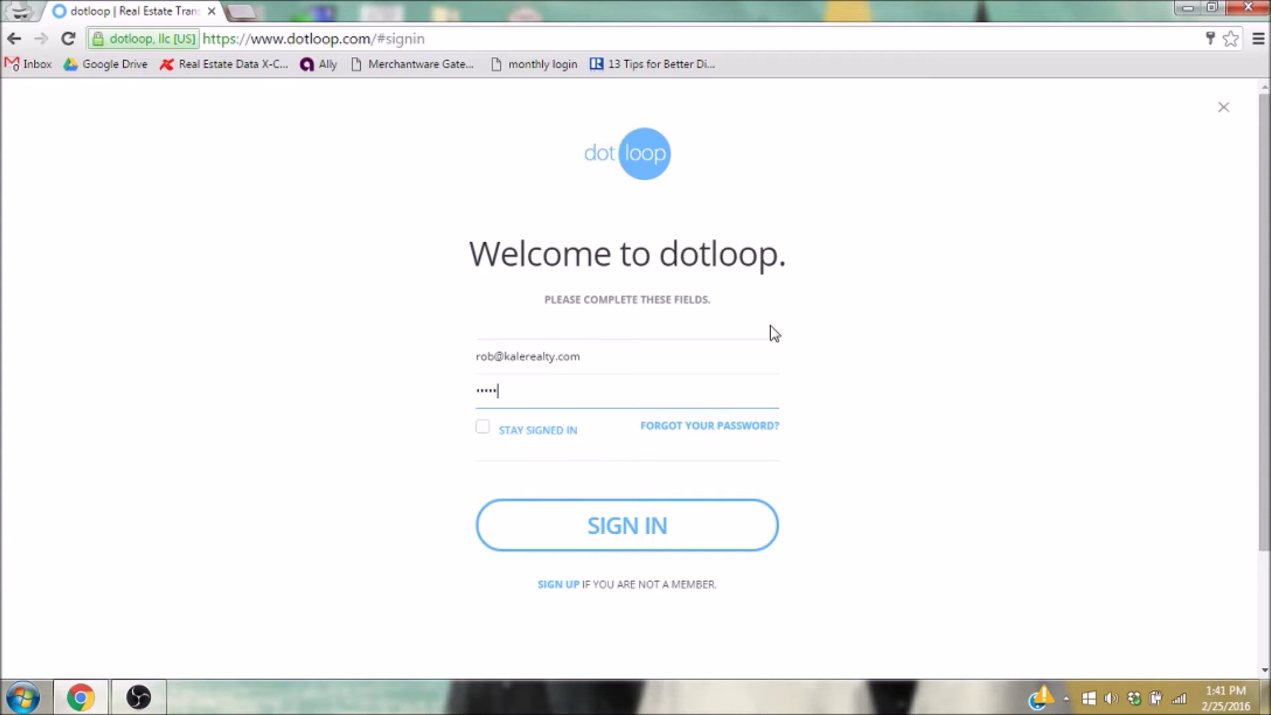
pyautogui.press('Return')
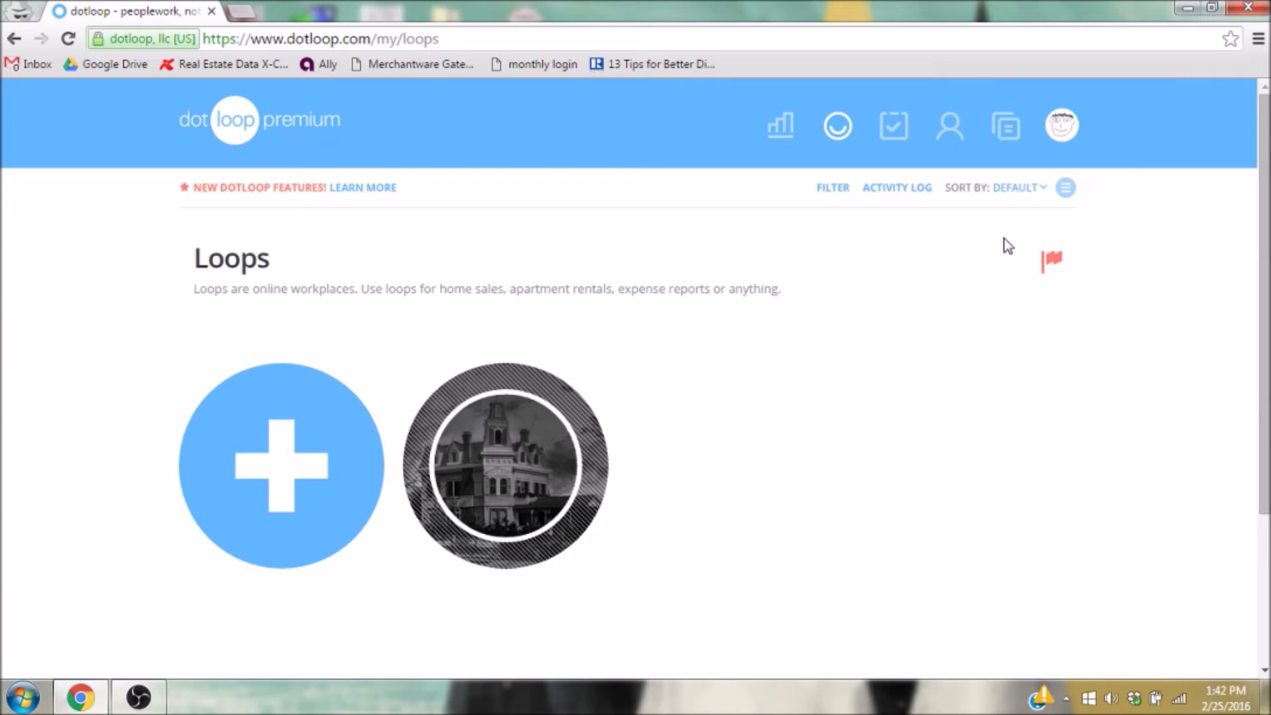
# Create a new loop named '0001 Cemetery Lane' from the Loops page.
pyautogui.click(846, 137)
pyautogui.click(283, 478)
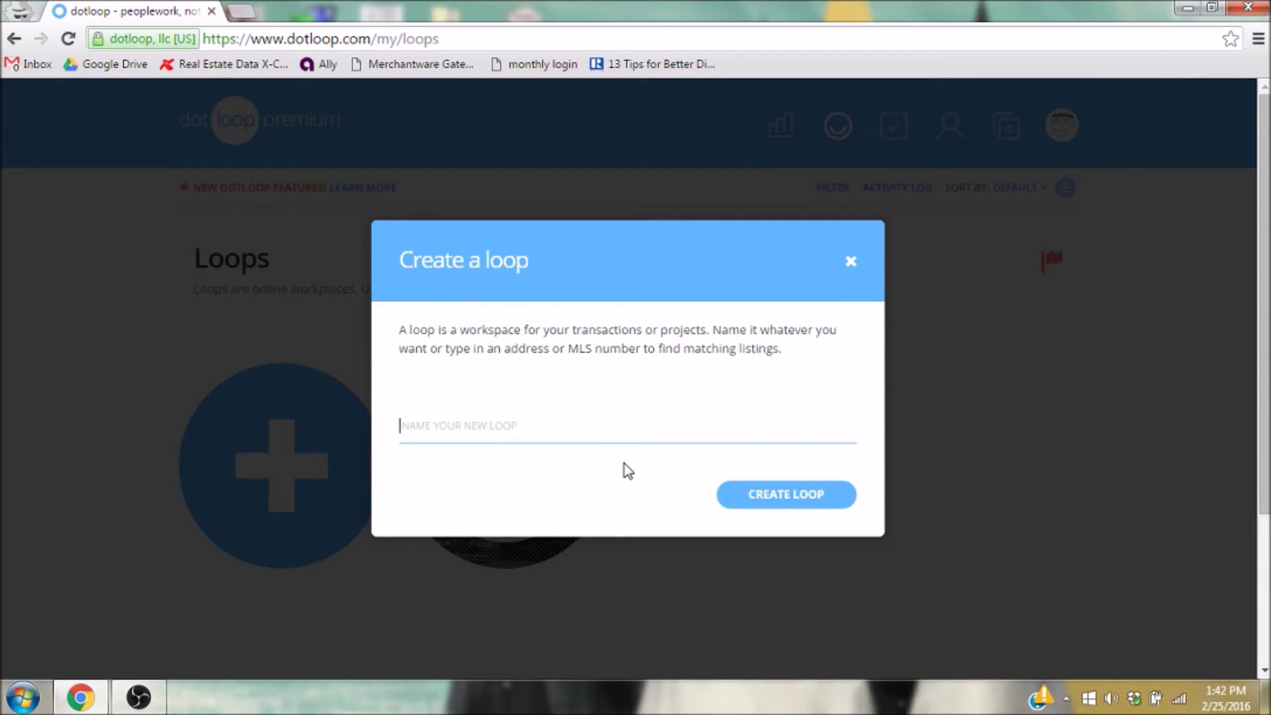
pyautogui.write('0001 Cemetery ')
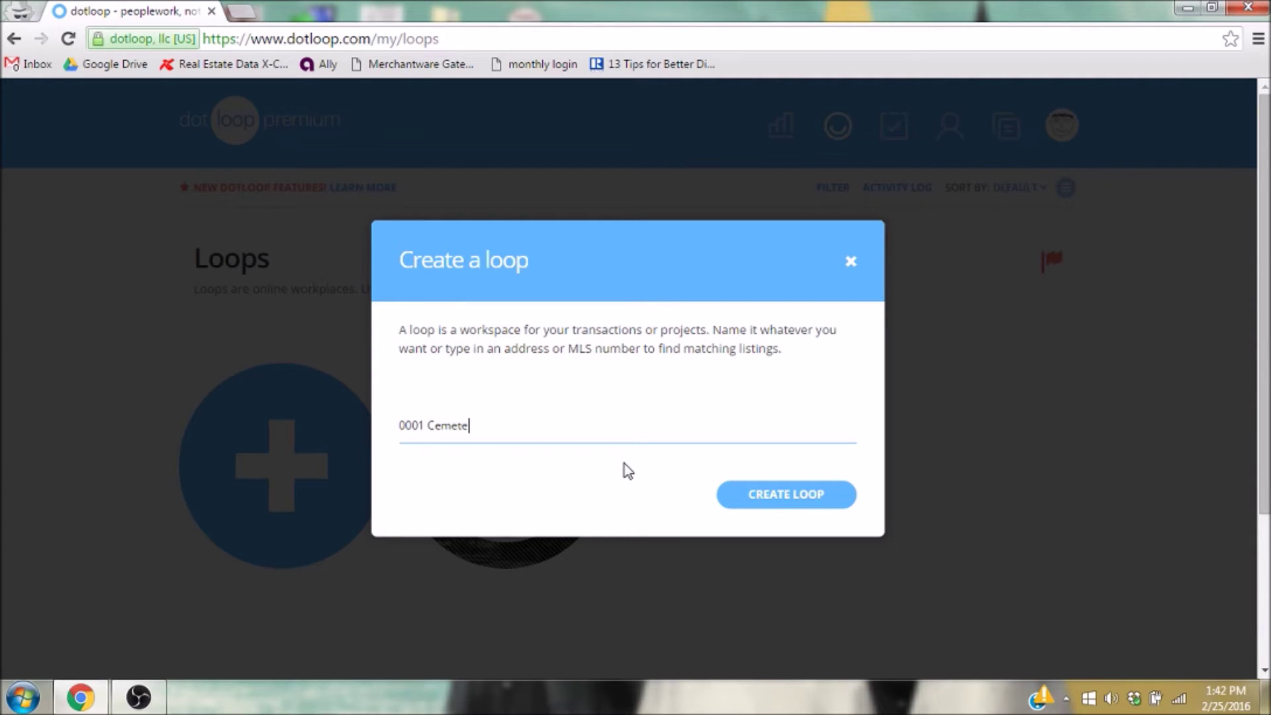
pyautogui.write('Lane')
pyautogui.click(795, 503)
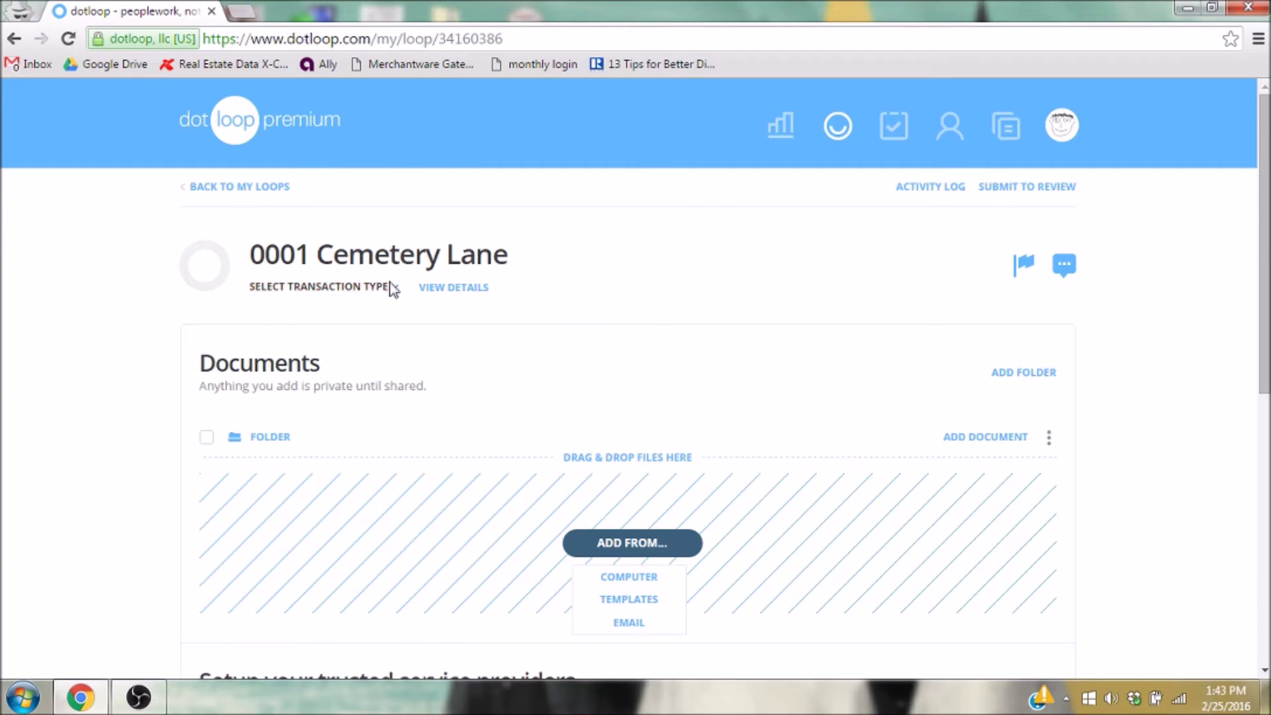
# Set the loop's transaction type to Listing for Sale and its status to Pre-Listing.
pyautogui.click(355, 288)
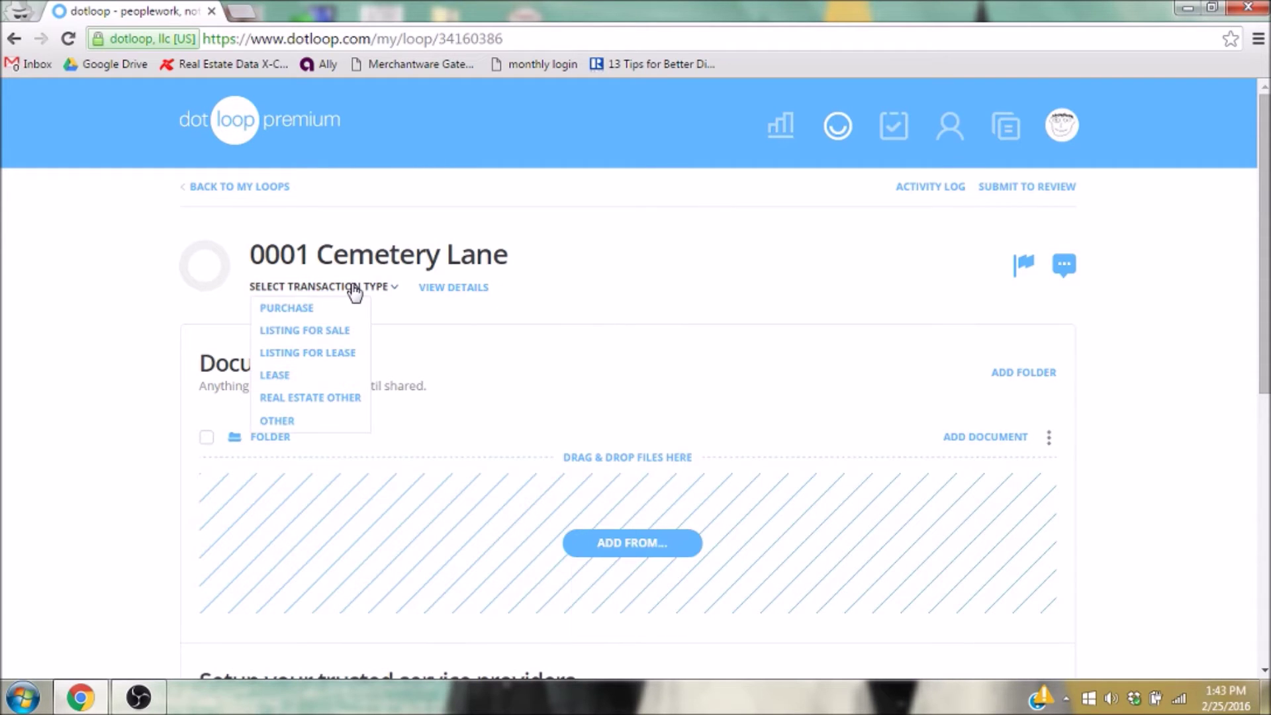
pyautogui.click(334, 330)
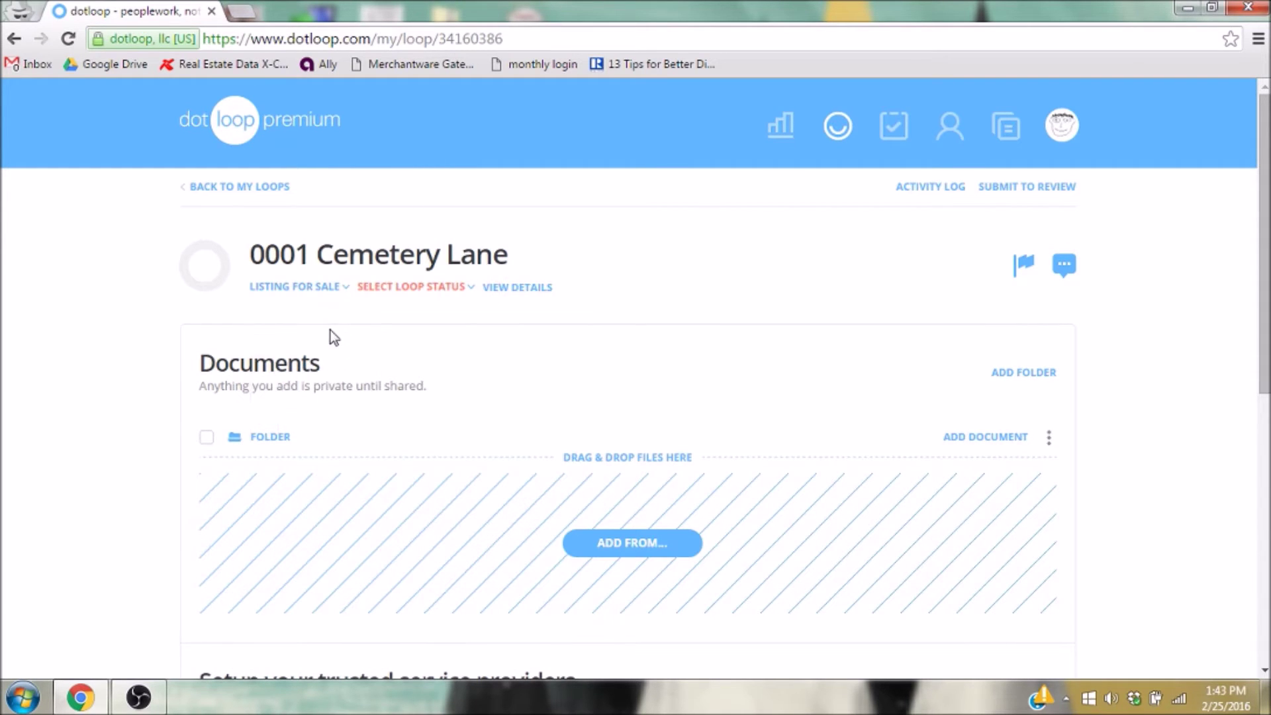
pyautogui.click(450, 292)
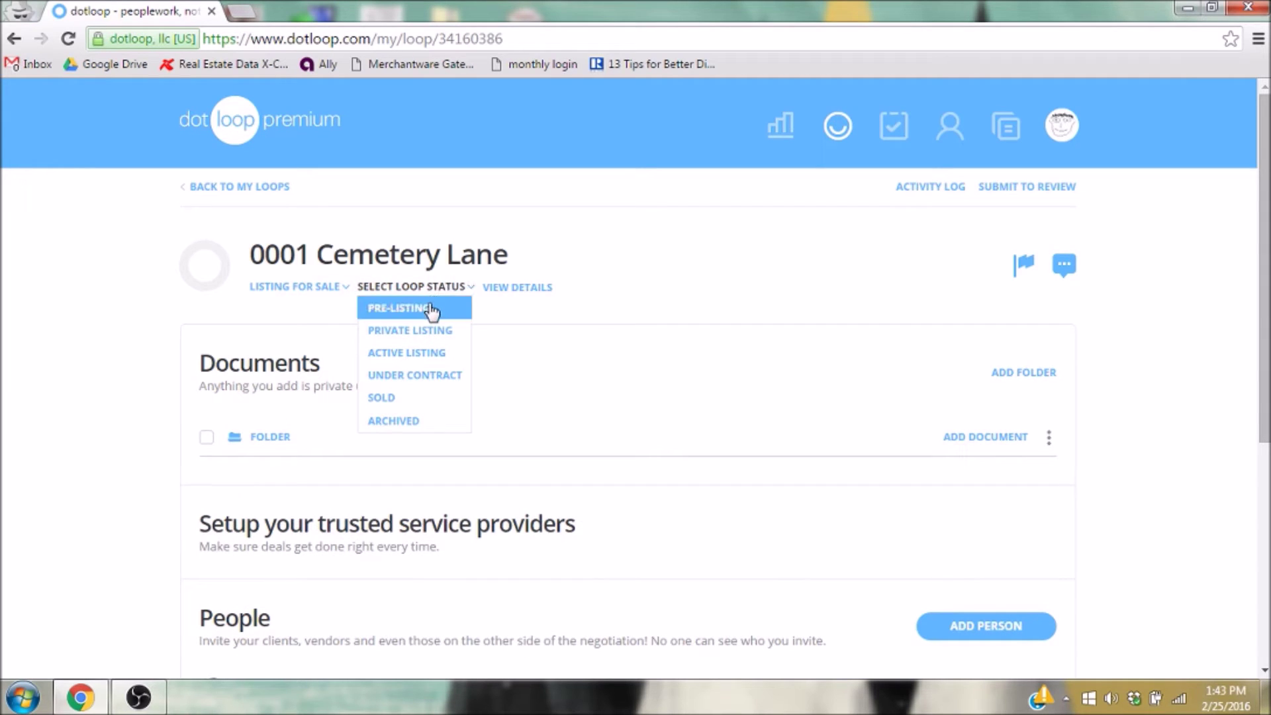
pyautogui.click(427, 308)
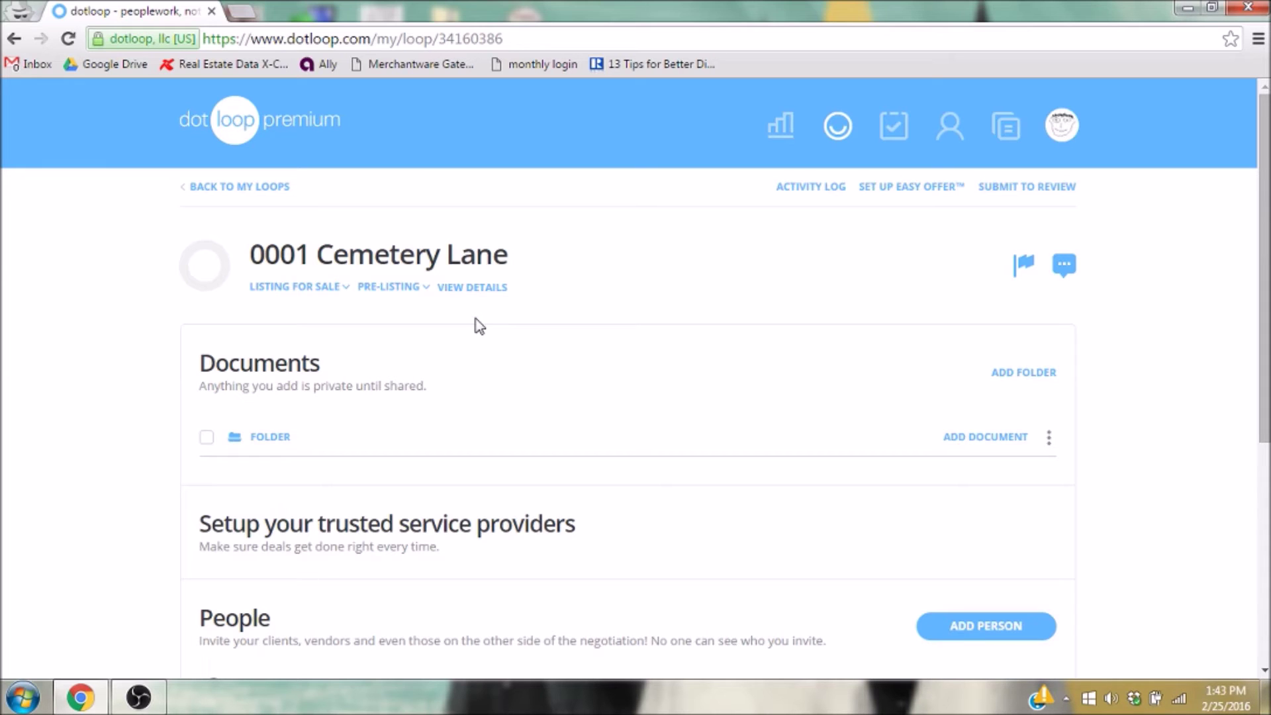
# Rename the loop's empty folder from 'Folder' to 'Listing Docs'.
pyautogui.scroll(-4, 473, 330)
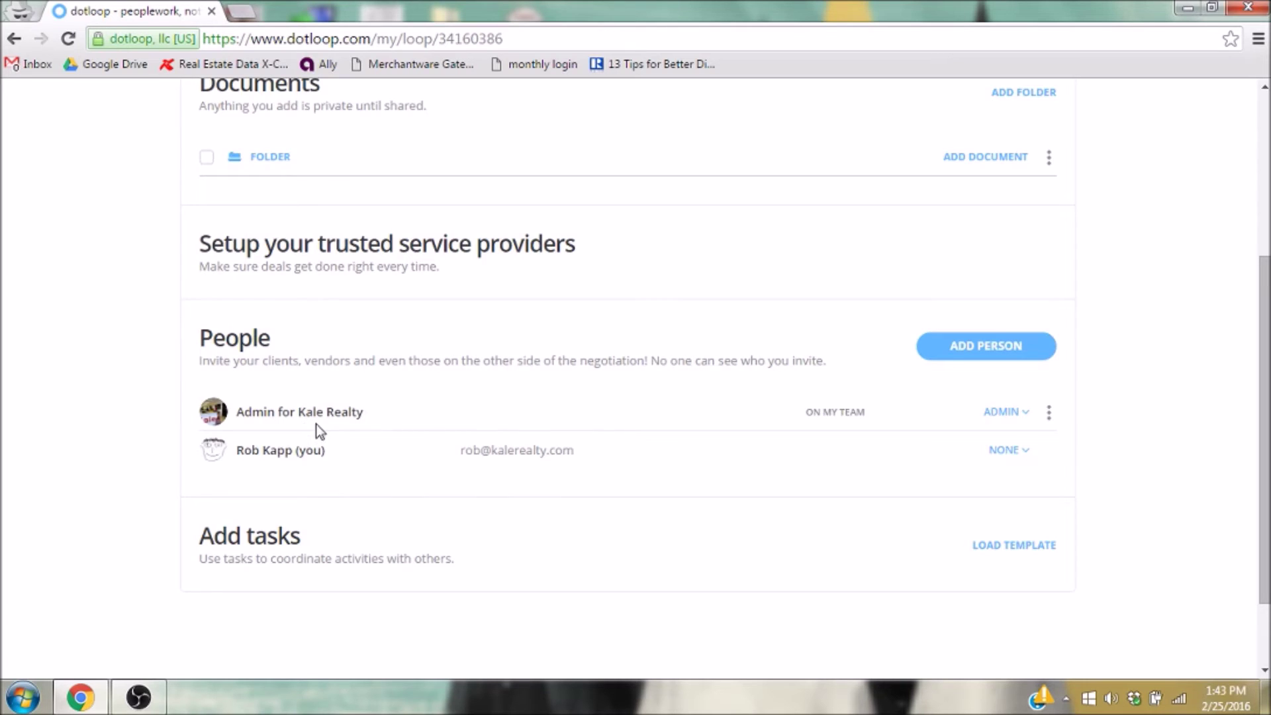
pyautogui.scroll(3, 316, 423)
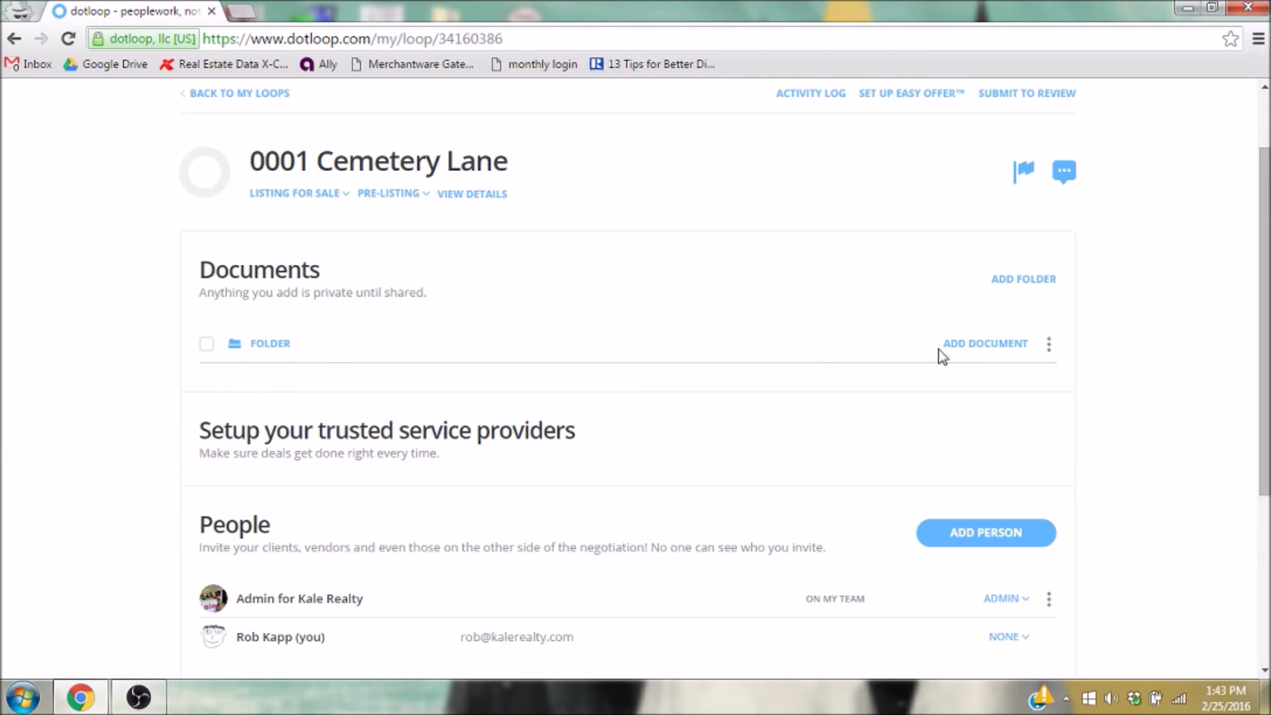
pyautogui.click(1049, 351)
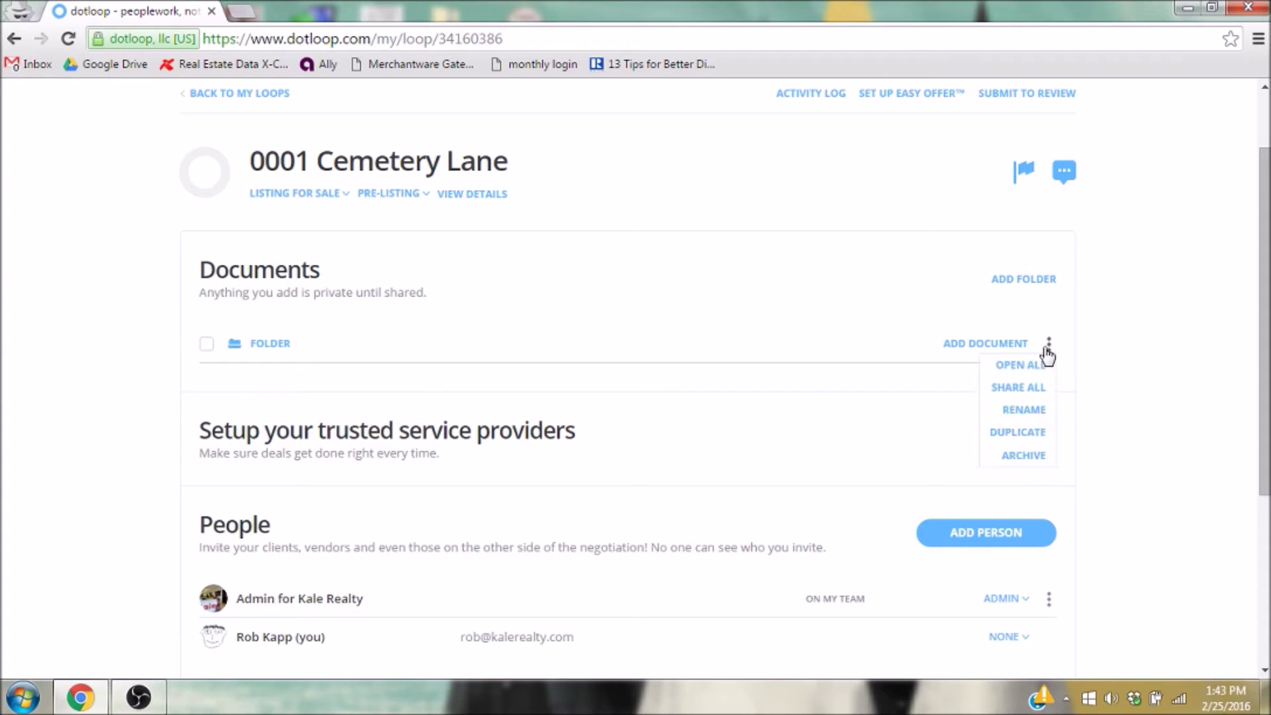
pyautogui.click(1023, 414)
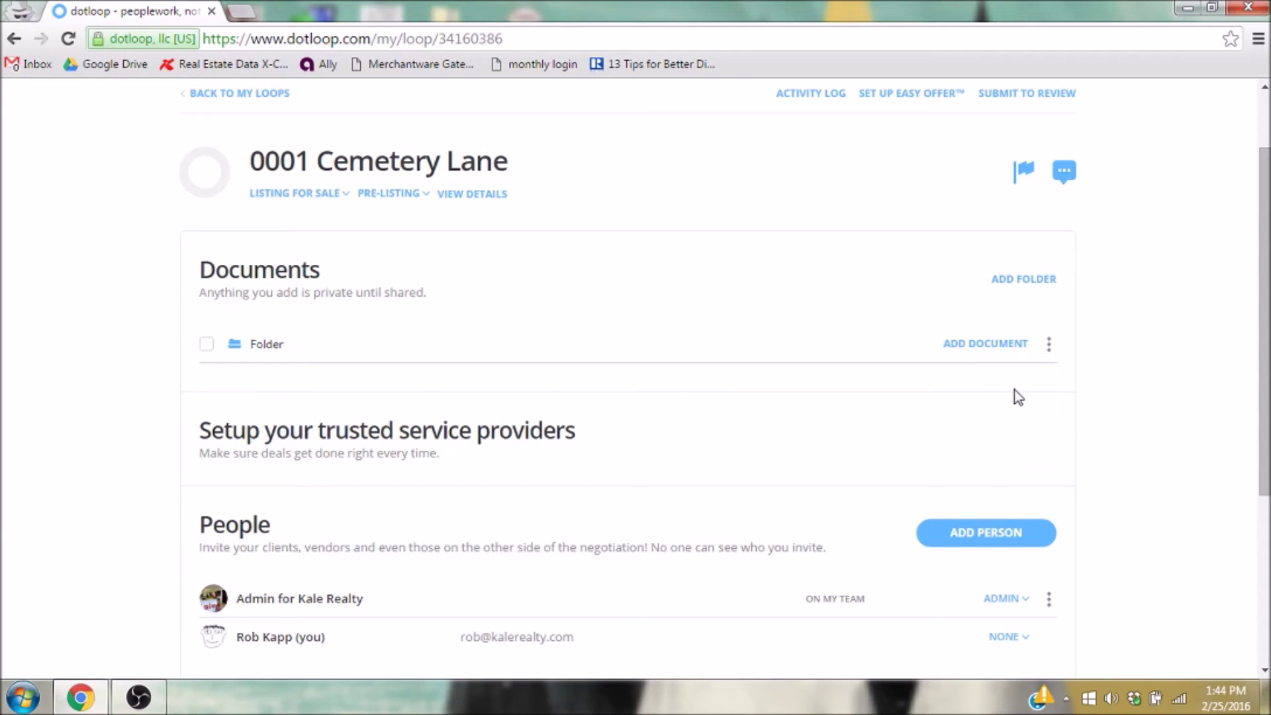
pyautogui.doubleClick(252, 341)
pyautogui.write('4')
pyautogui.click(1000, 343)
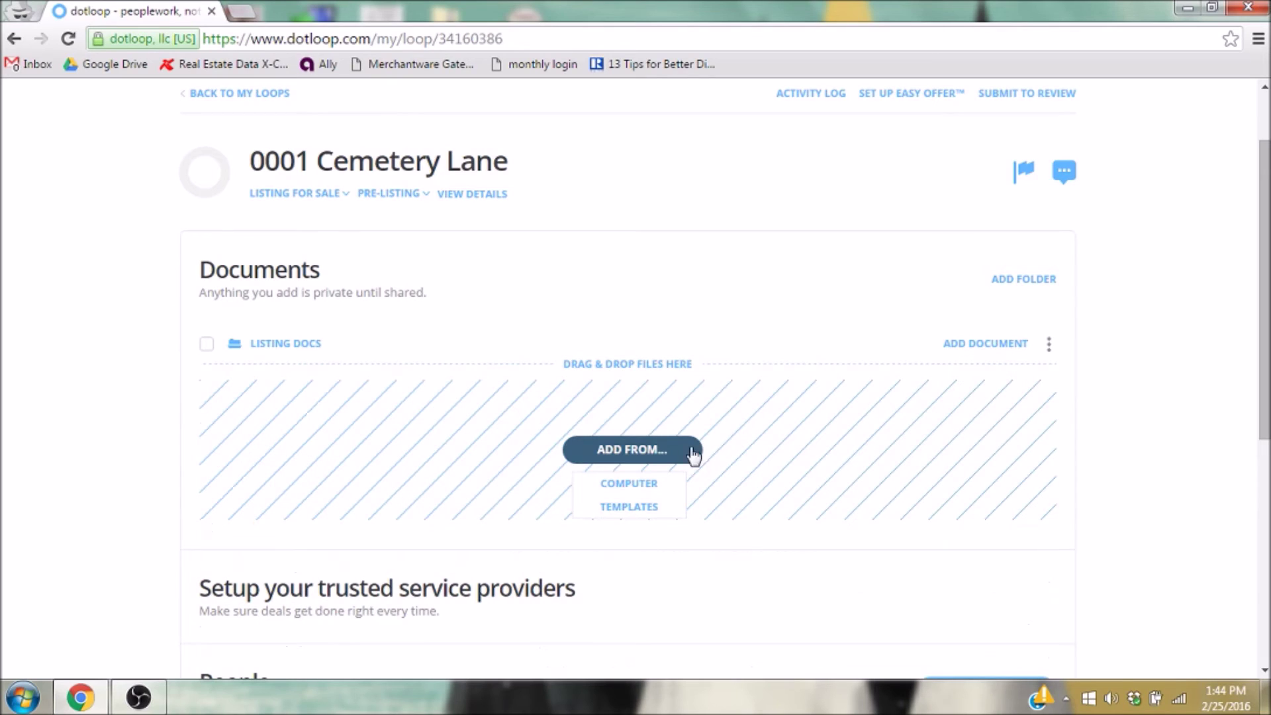
# Upload '0001 Cemetery Lane Listing Agreement' from the computer into the Listing Docs folder.
pyautogui.click(624, 463)
pyautogui.click(637, 481)
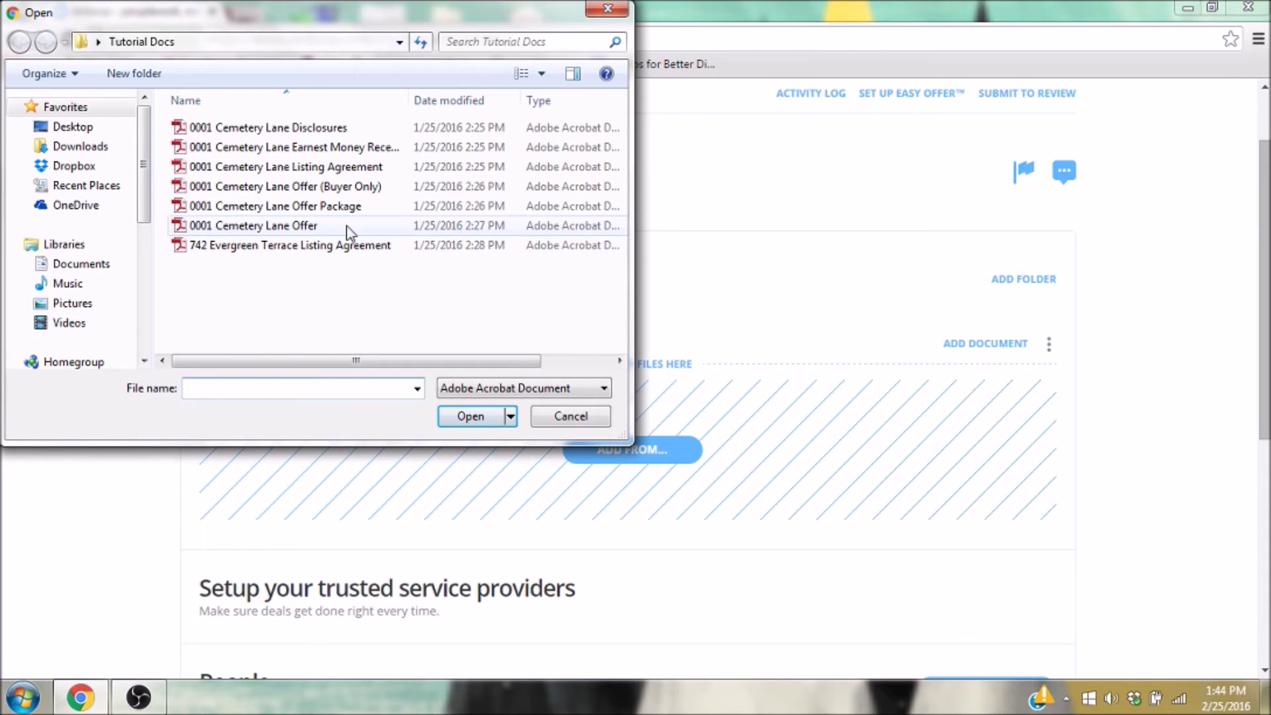
pyautogui.doubleClick(296, 168)
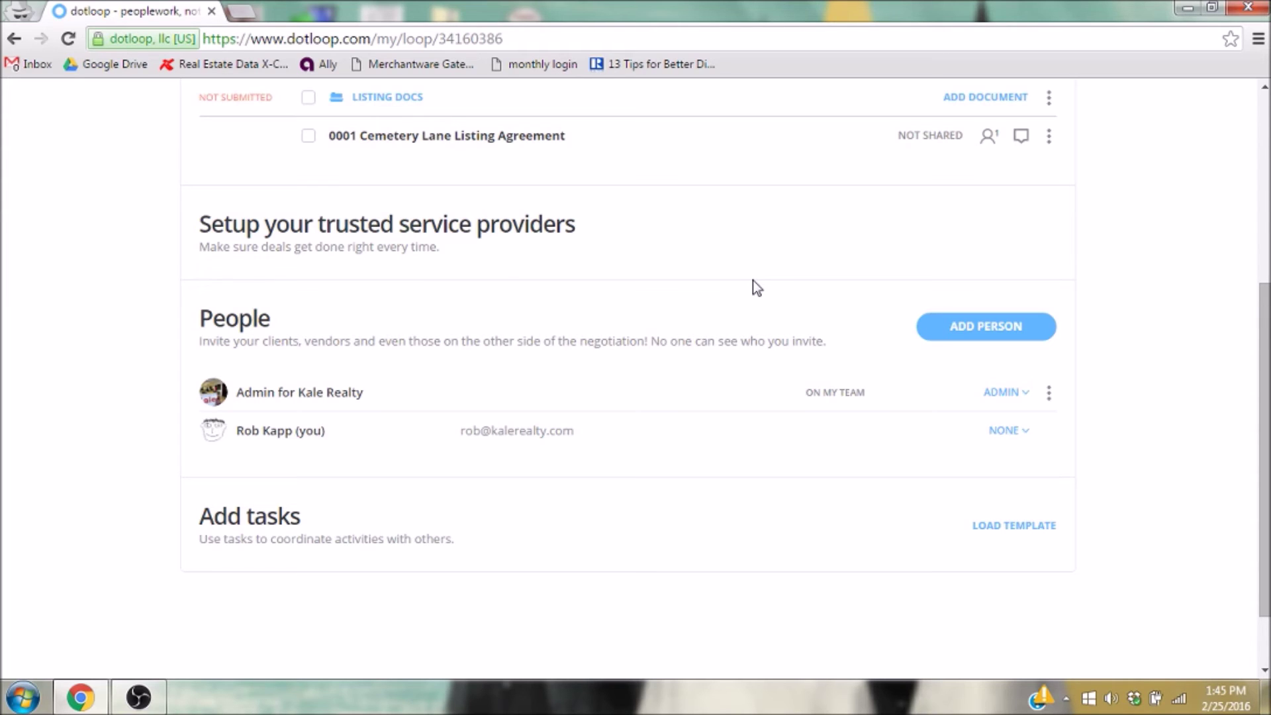
pyautogui.scroll(5, 1265, 360)
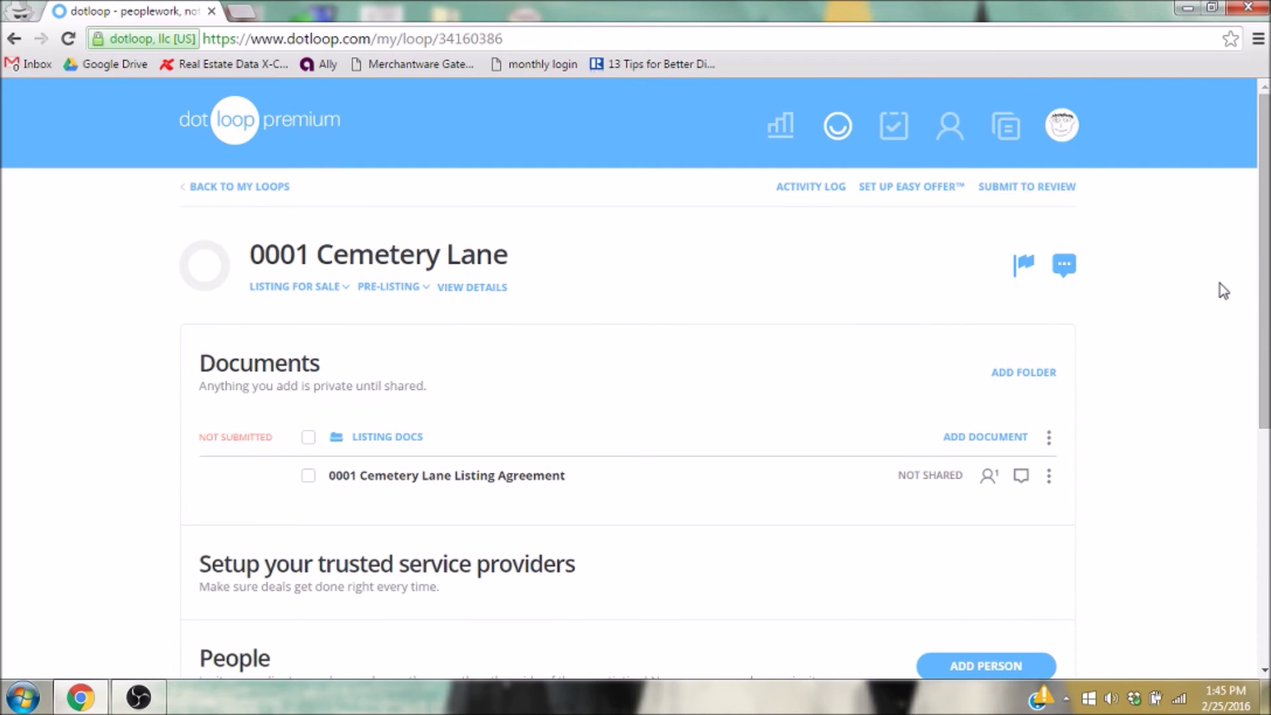
# Begin the review submission and enter street number 0001 and street name Cemetery Lane.
pyautogui.click(1044, 189)
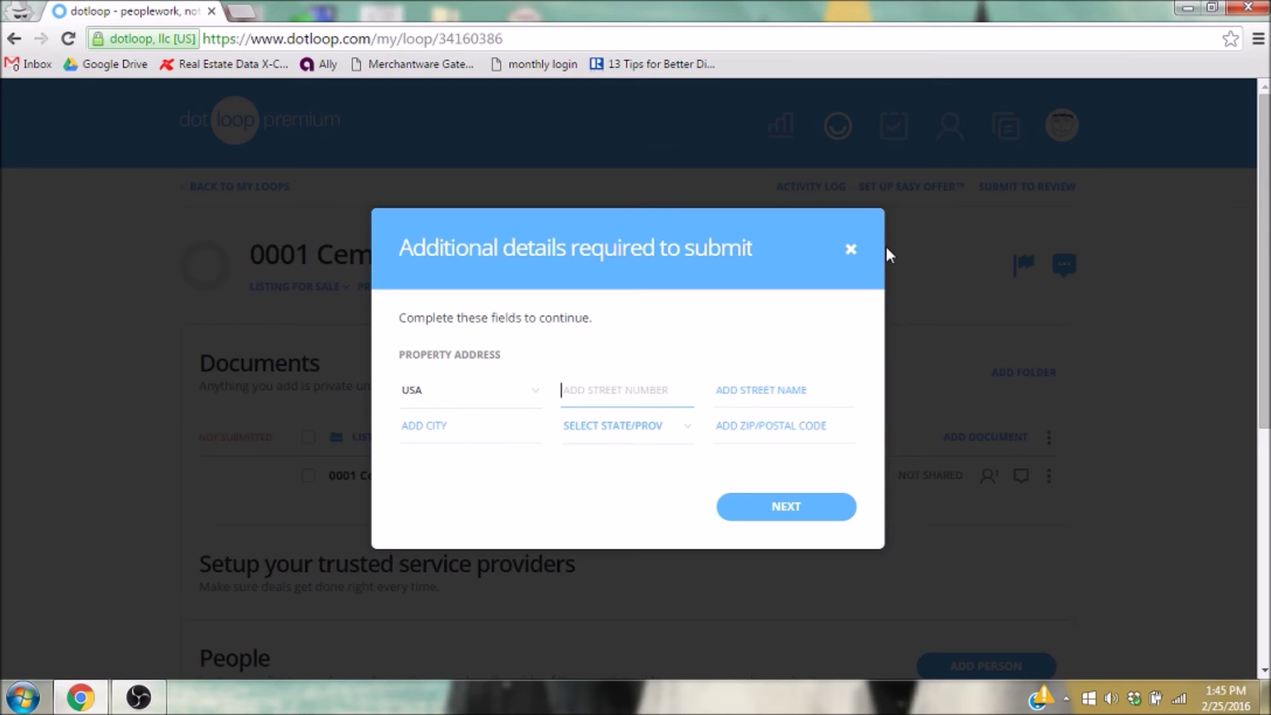
pyautogui.write('0001 Cemetery')
pyautogui.press('BackSpace')
pyautogui.press('BackSpace')
pyautogui.press('BackSpace')
pyautogui.press('BackSpace')
pyautogui.press('BackSpace')
pyautogui.press('BackSpace')
pyautogui.press('BackSpace')
pyautogui.press('BackSpace')
pyautogui.press('BackSpace')
pyautogui.press('Tab')
pyautogui.write('Cemetery Lane')
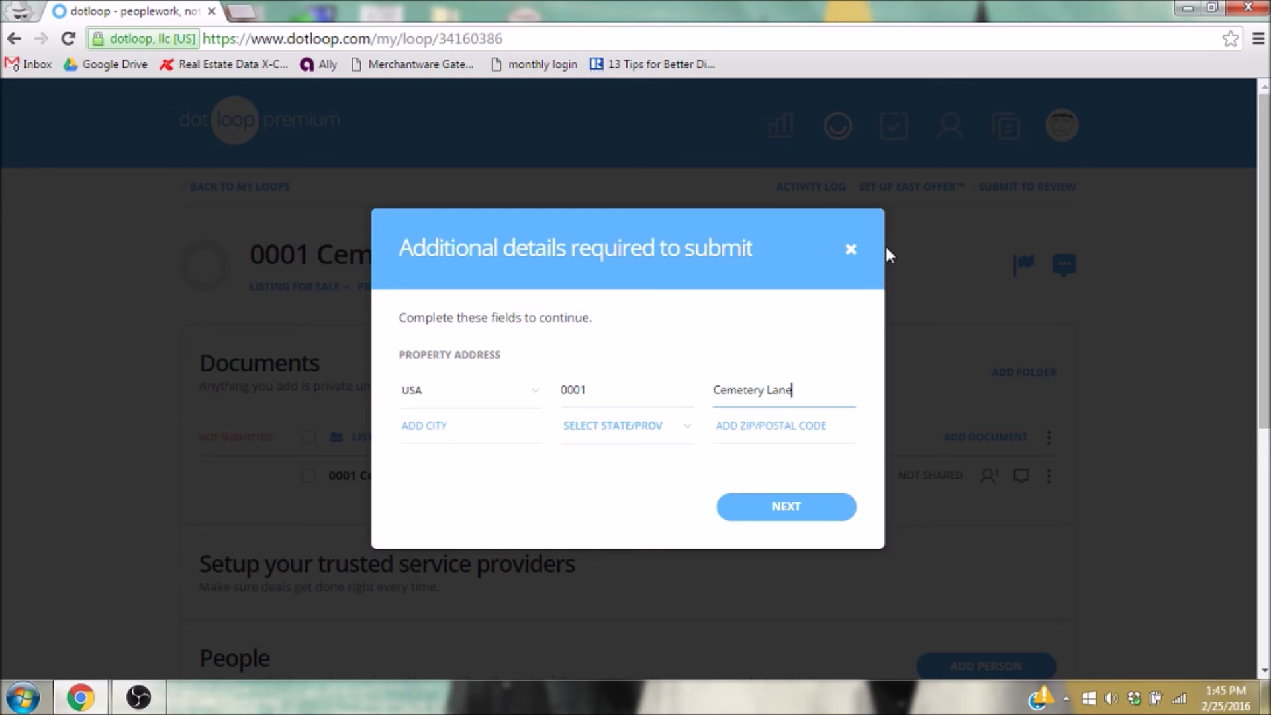
# Complete the address with city Chicago, state IL and ZIP 60601, and confirm it.
pyautogui.press('Tab')
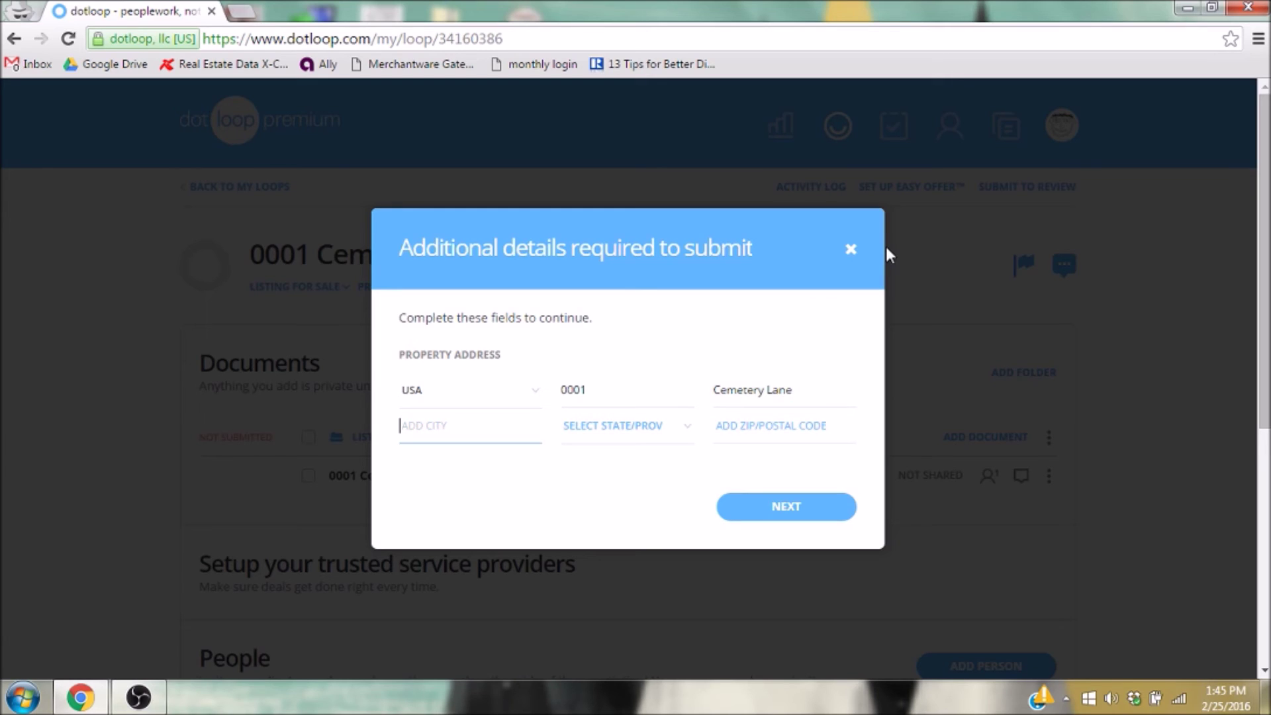
pyautogui.write('Chicago')
pyautogui.press('Tab')
pyautogui.press('i')
pyautogui.press('l')
pyautogui.press('Tab')
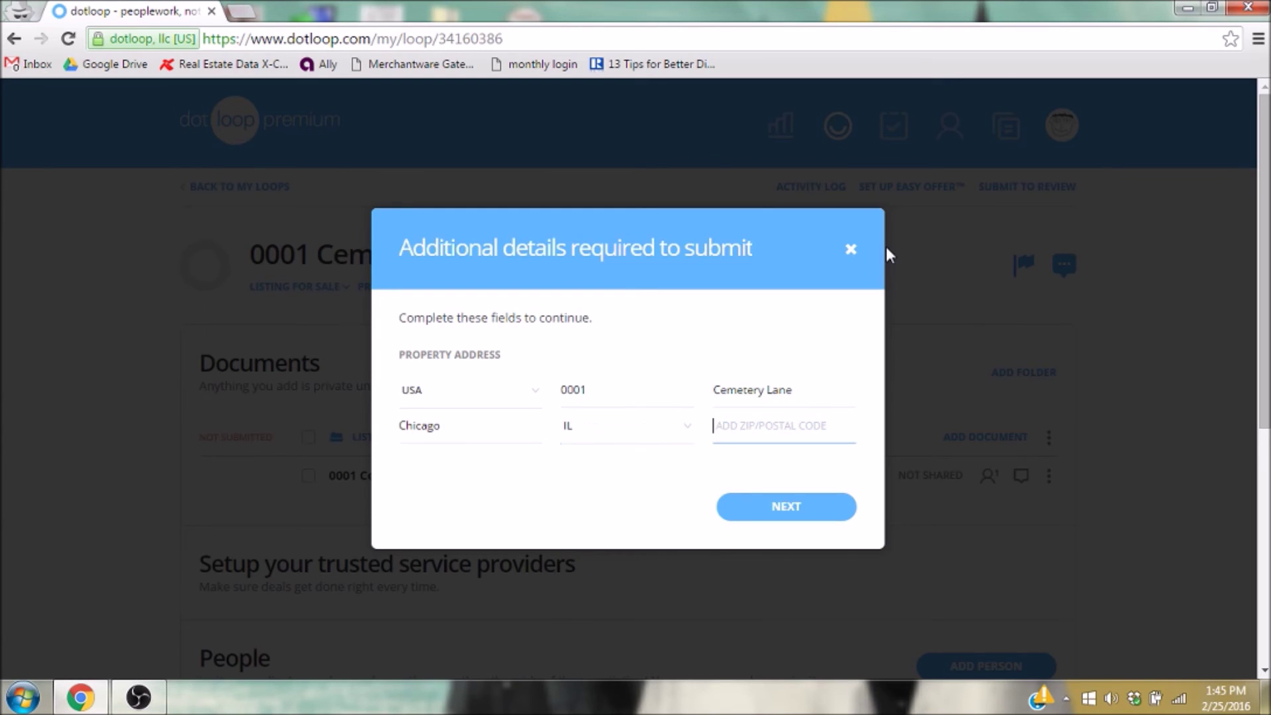
pyautogui.write('60601')
pyautogui.click(795, 519)
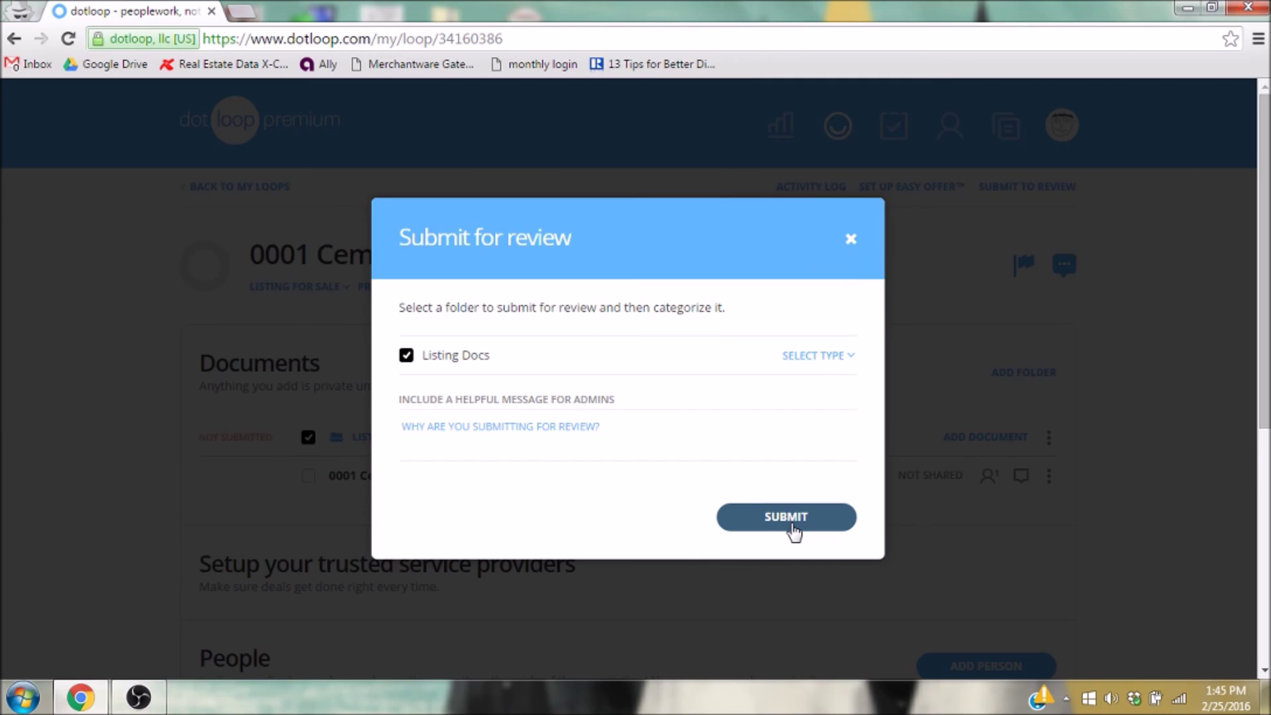
# Categorize Listing Docs as Listing Review and submit it without an admin message.
pyautogui.click(805, 471)
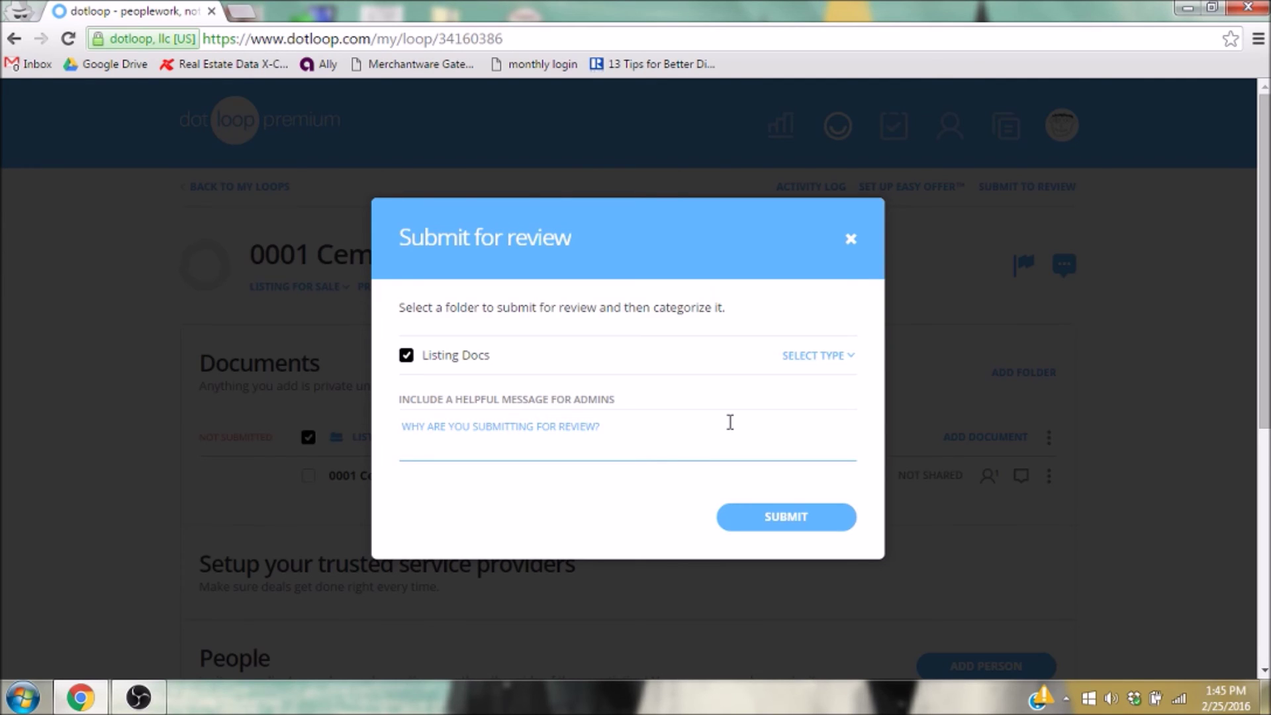
pyautogui.click(851, 362)
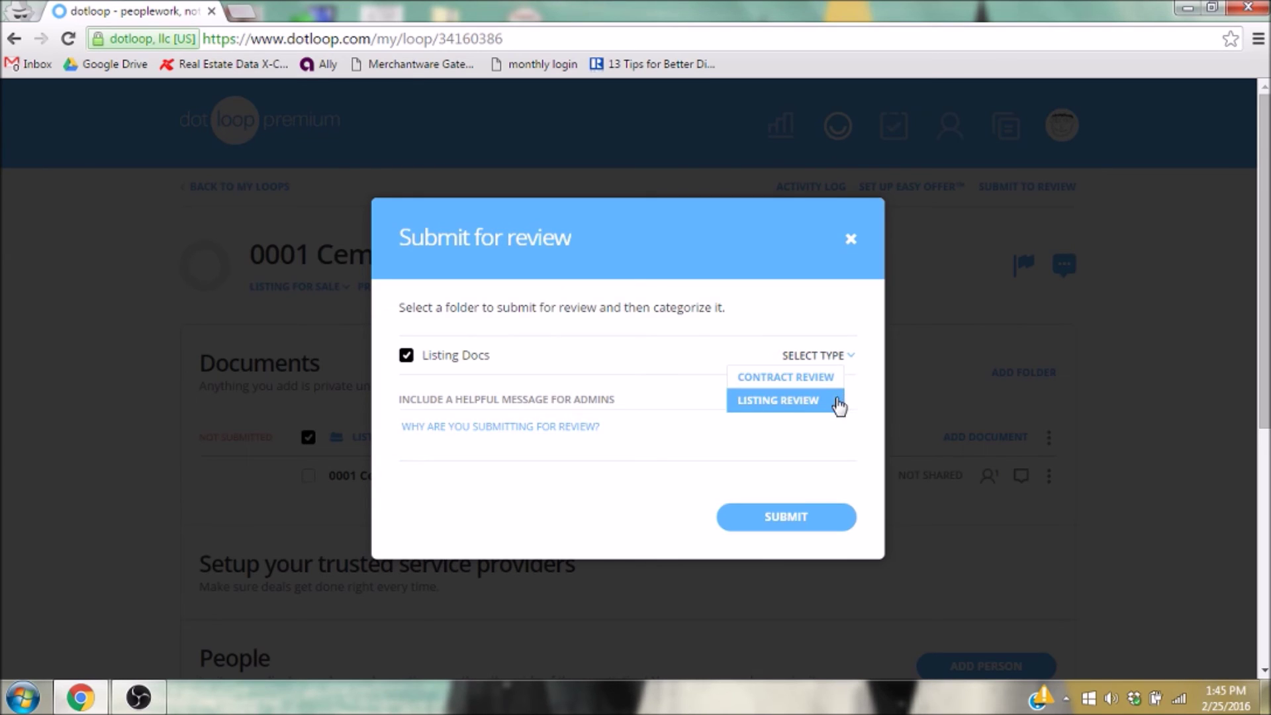
pyautogui.click(838, 410)
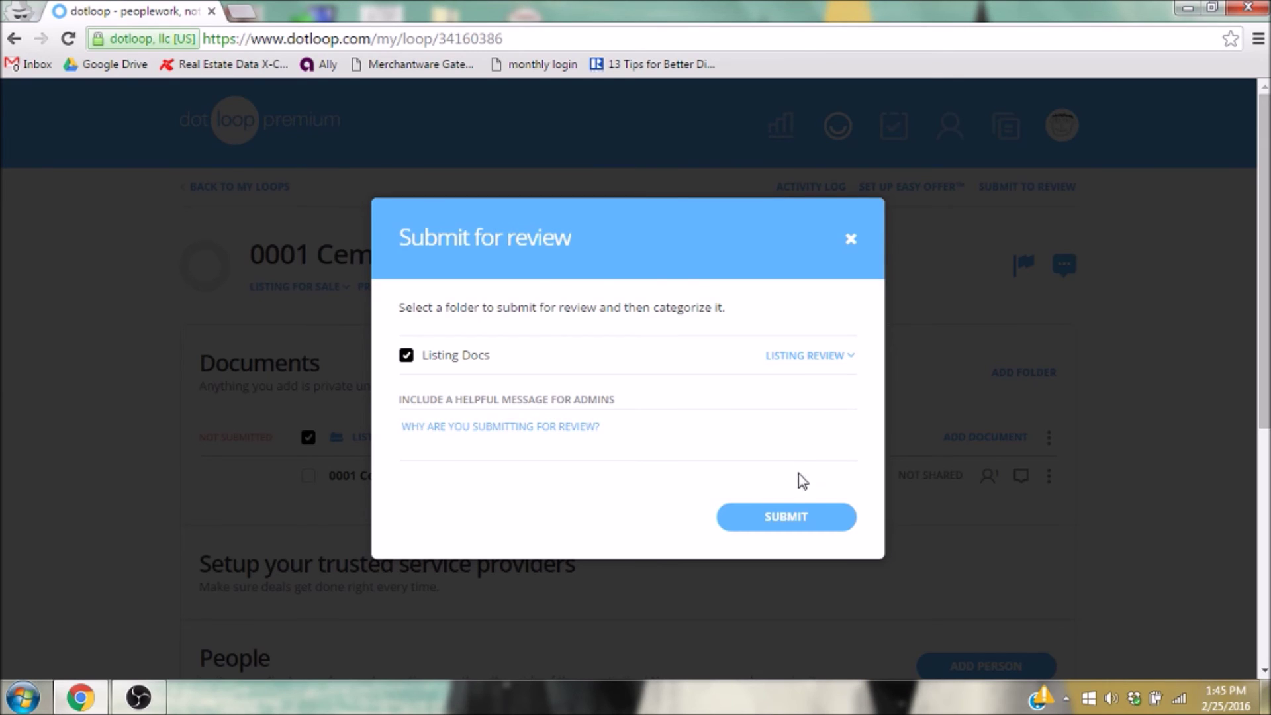
pyautogui.click(785, 518)
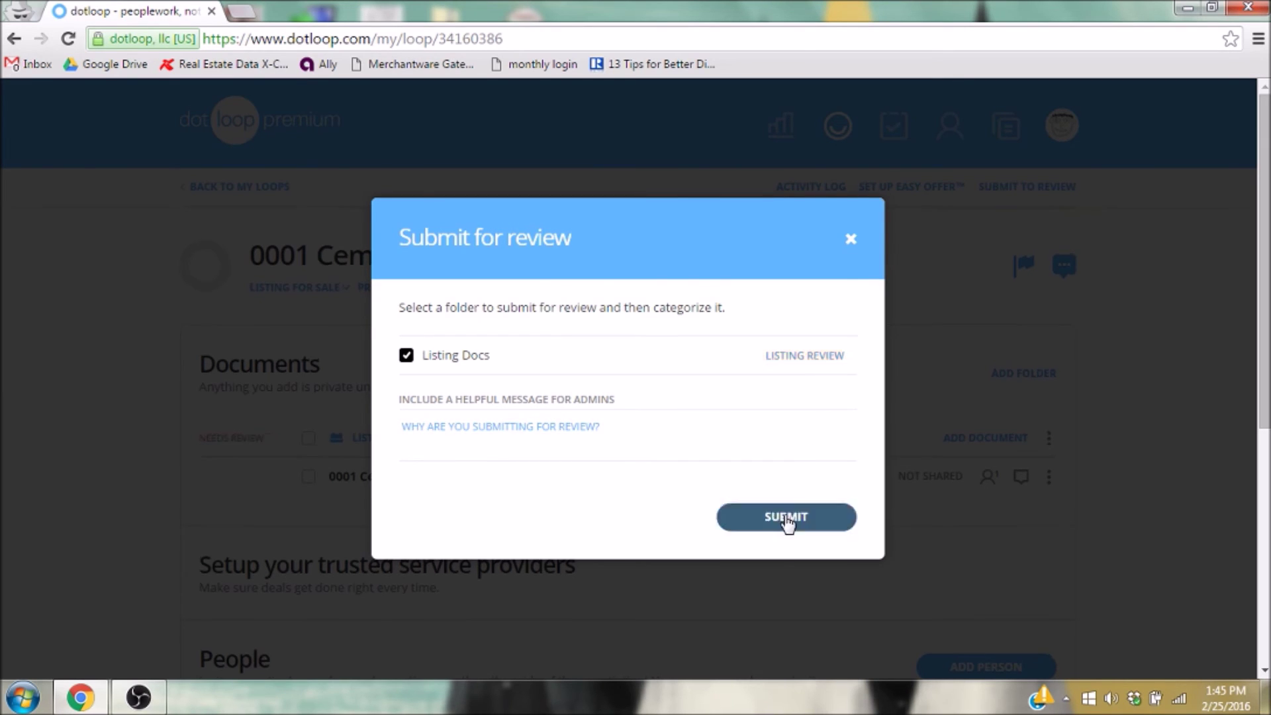